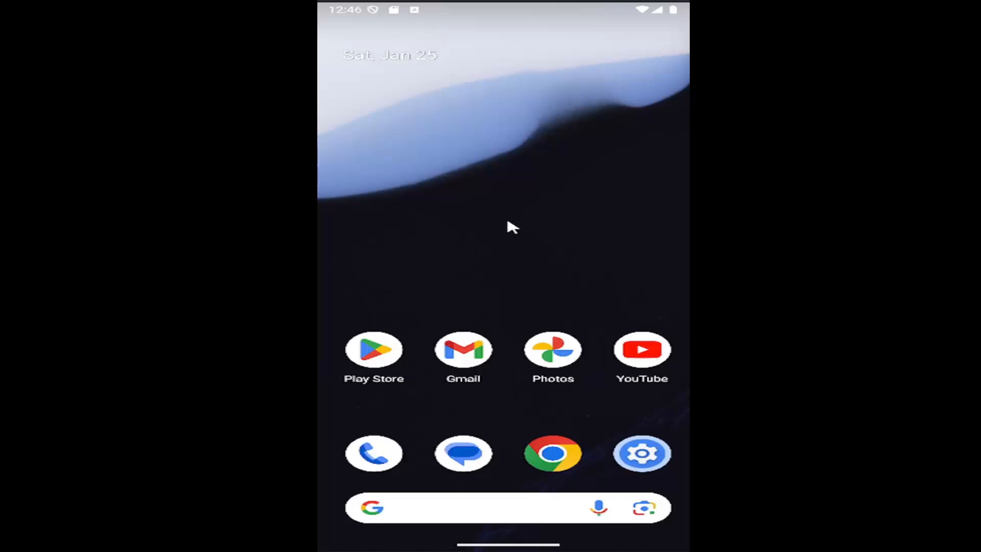
pyautogui.scroll(-2, 512, 227)
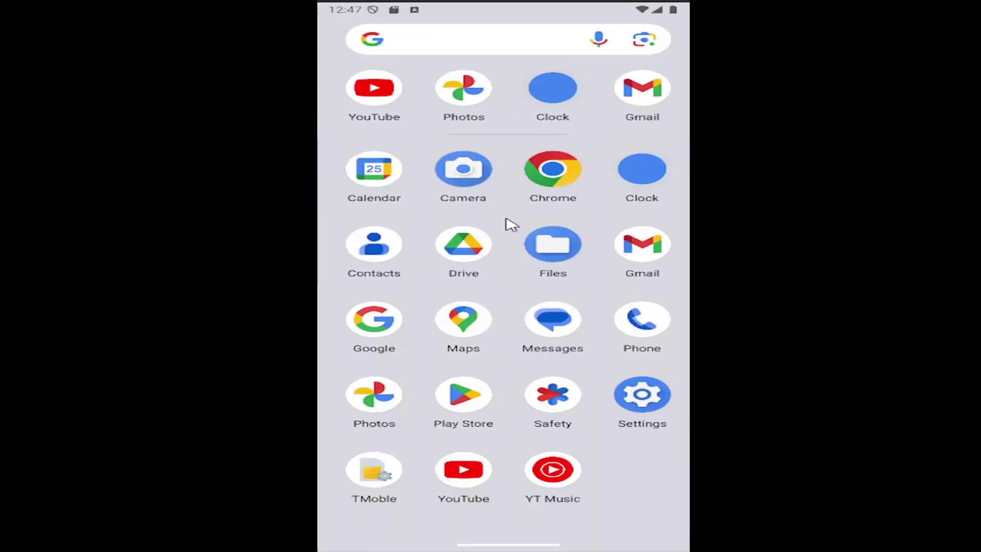
# - Go from the app drawer into Settings and then into the Google services page
pyautogui.click(636, 398)
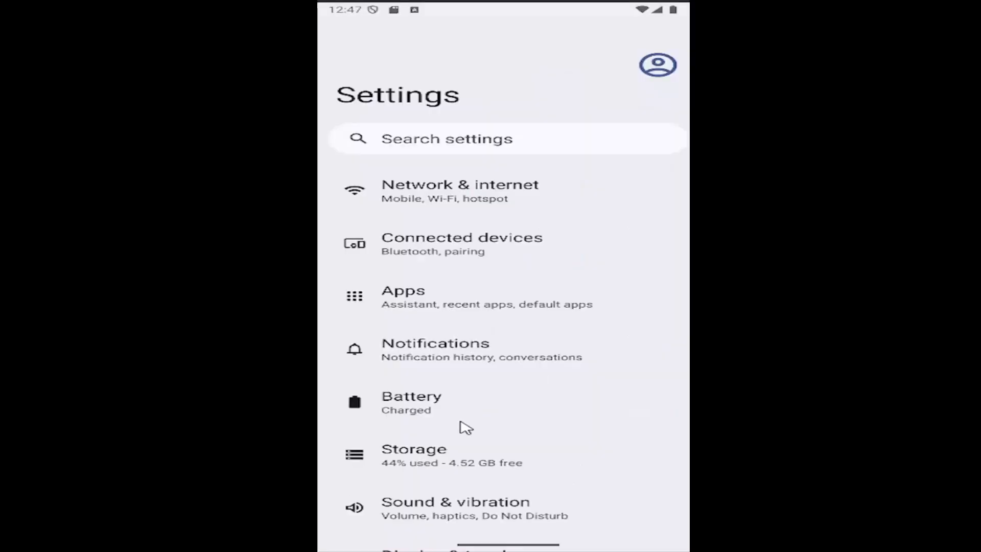
pyautogui.moveTo(452, 395); pyautogui.dragTo(452, 221)
pyautogui.moveTo(473, 452); pyautogui.dragTo(473, 173)
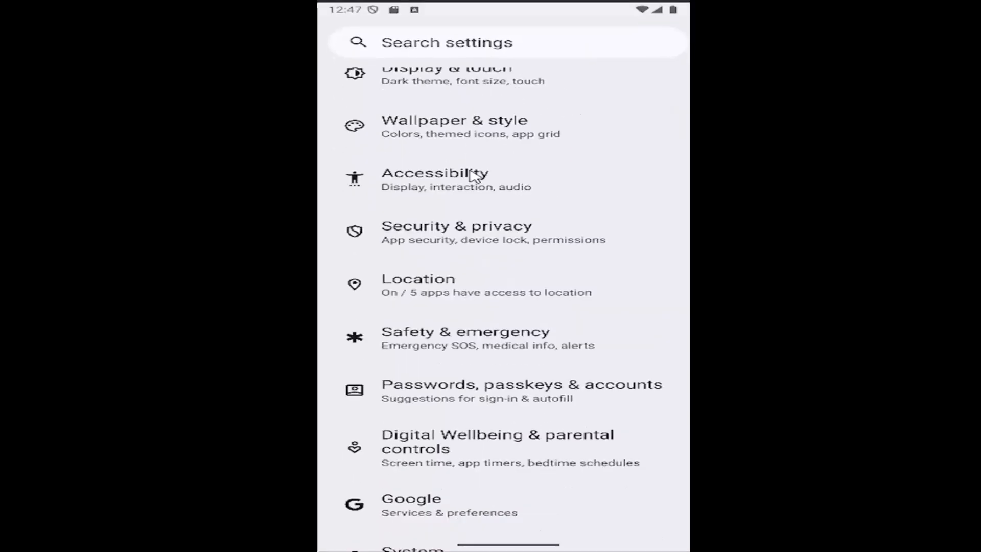
pyautogui.moveTo(488, 481); pyautogui.dragTo(495, 300)
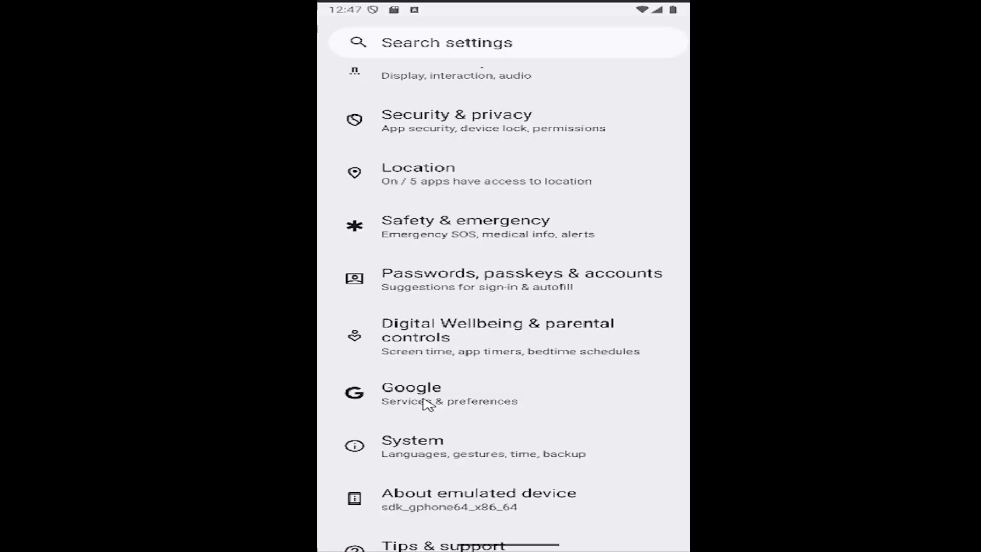
pyautogui.click(427, 402)
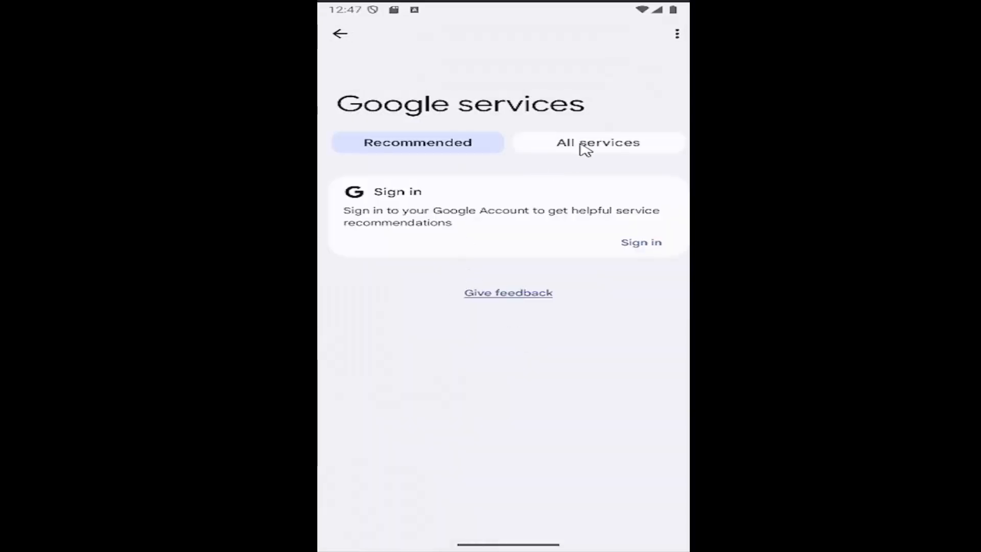
# - Switch the Google page from recommendations to the All services list
pyautogui.click(582, 147)
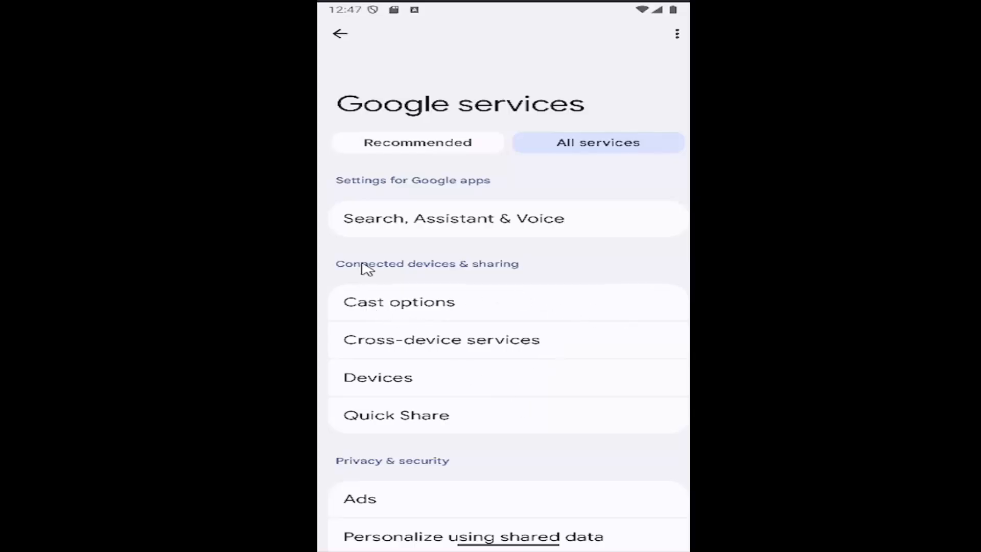
# - In Devices, switch off 'Scan for nearby devices', then go to Quick Share settings
pyautogui.click(388, 382)
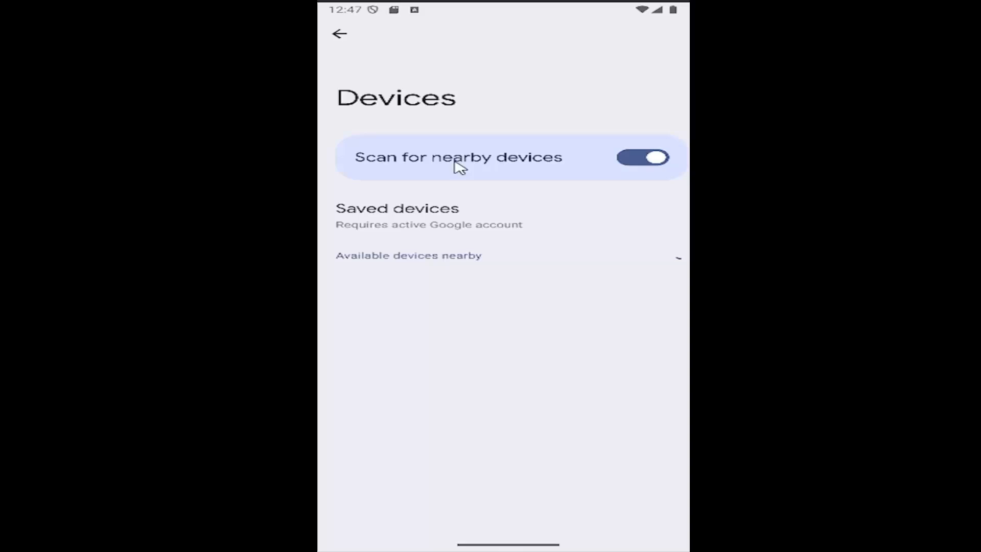
pyautogui.click(644, 165)
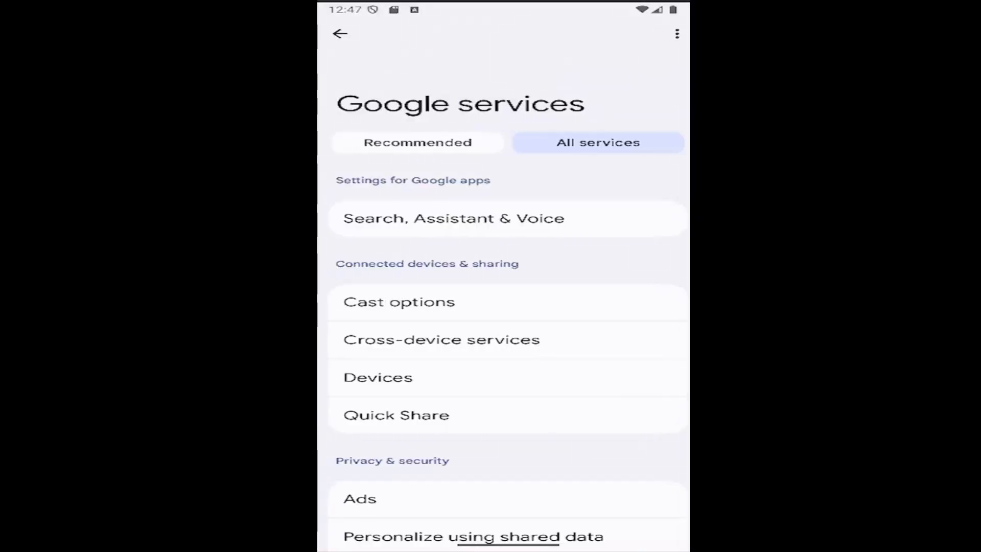
pyautogui.click(397, 424)
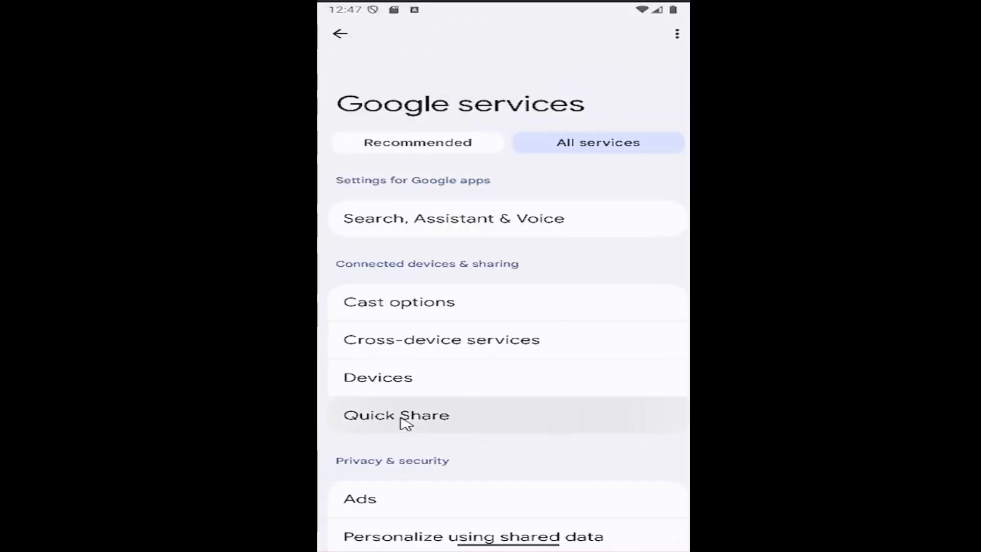